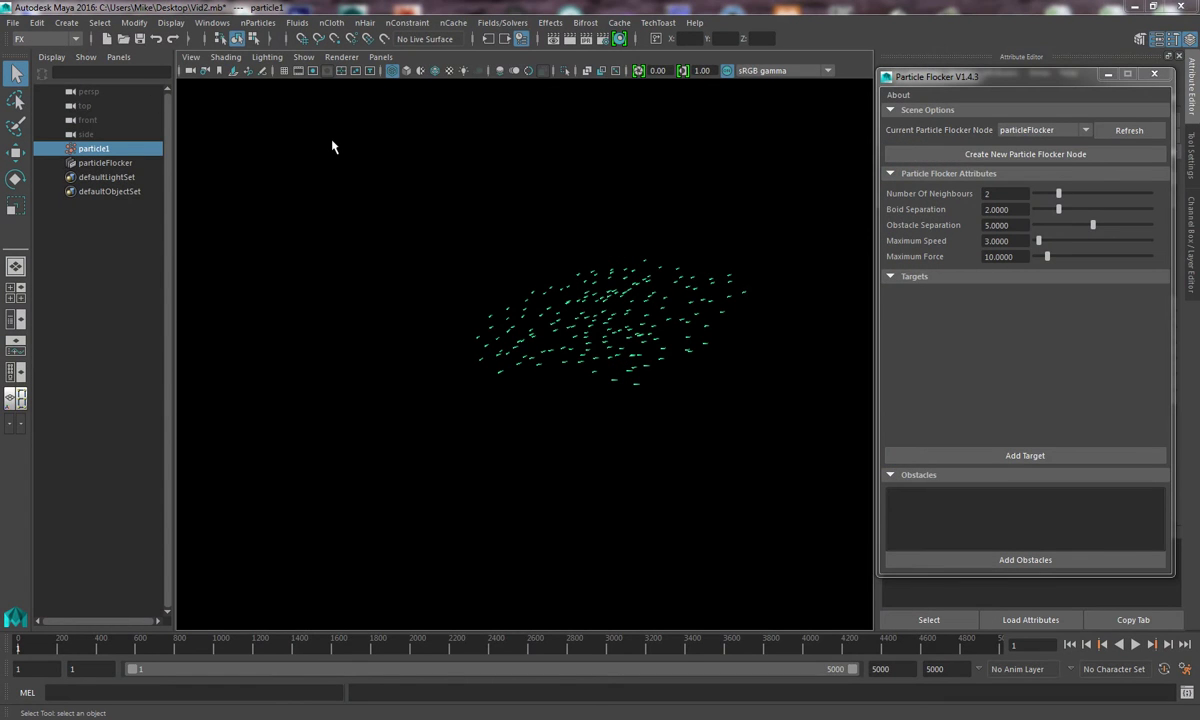
# Play the existing particle1 flock simulation, then stop and reset it to the first frame.
pyautogui.click(120, 163)
pyautogui.click(99, 149)
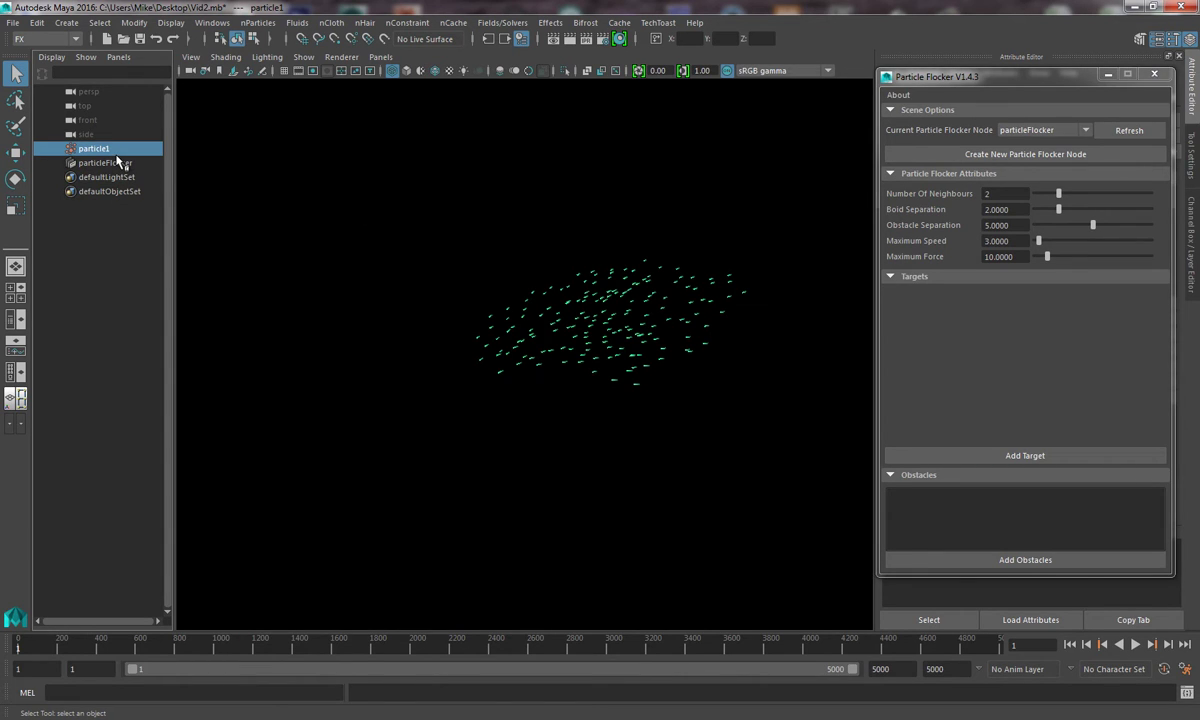
pyautogui.click(1137, 646)
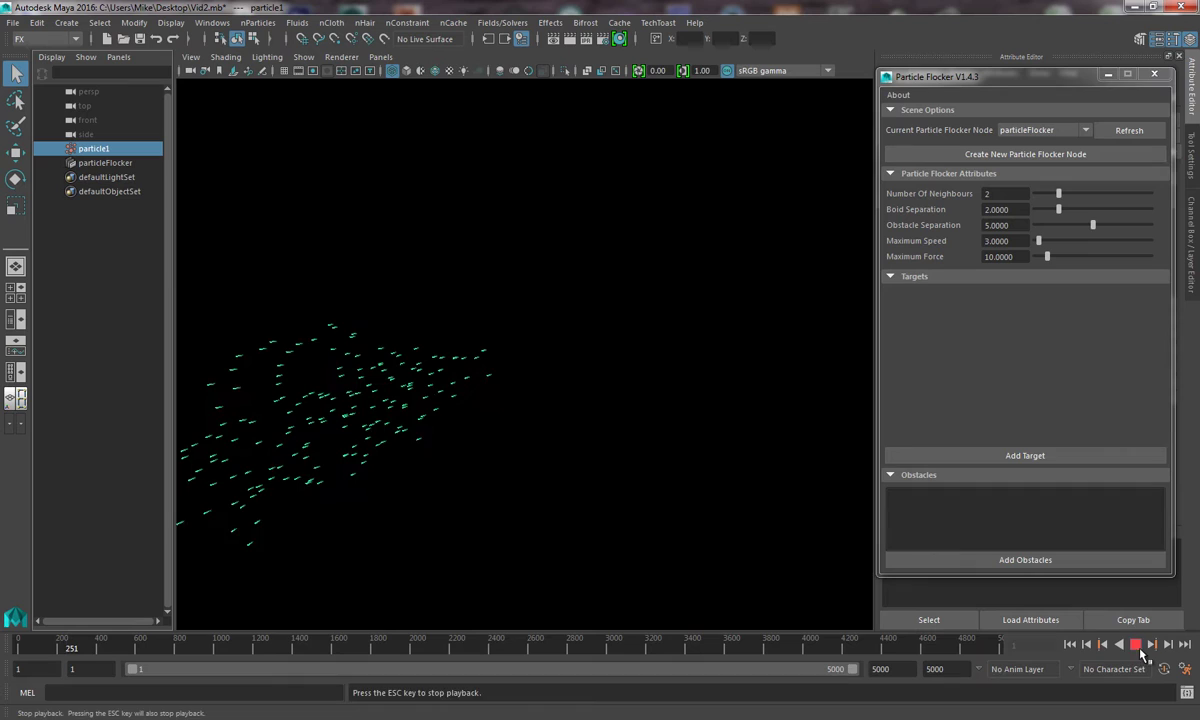
pyautogui.click(1136, 645)
pyautogui.click(1069, 644)
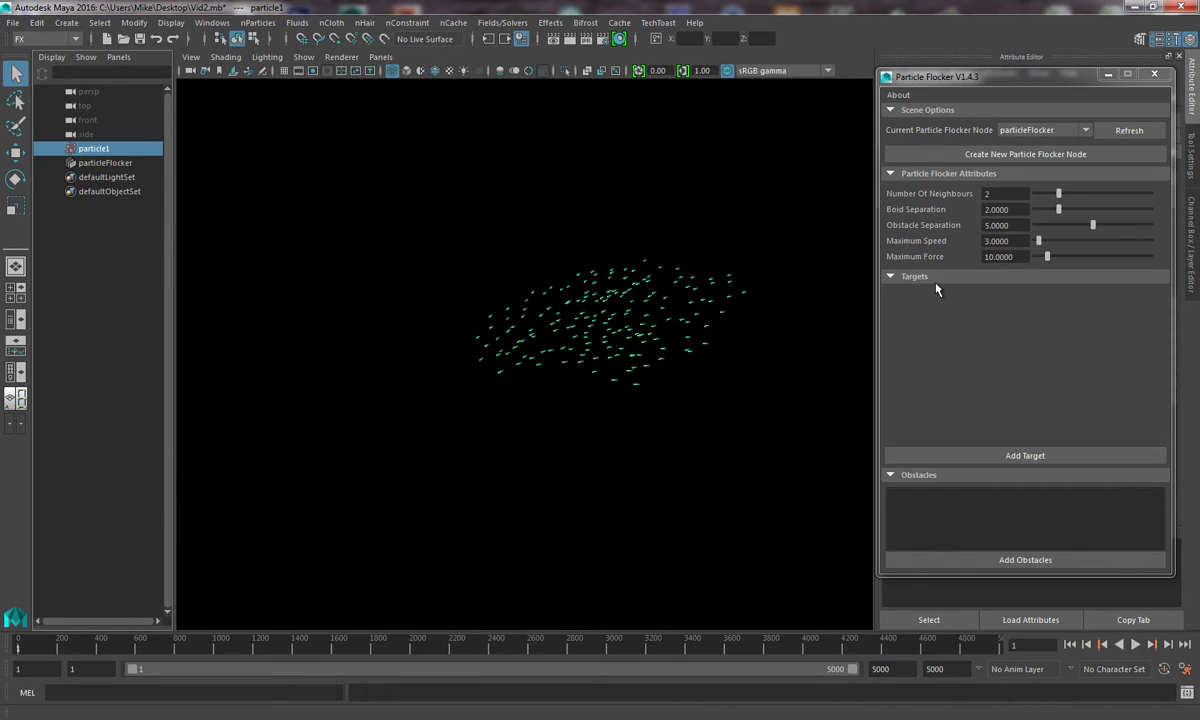
# Add PF_target as Target 0, a position target with Seek steering at weight 1.0.
pyautogui.click(95, 318)
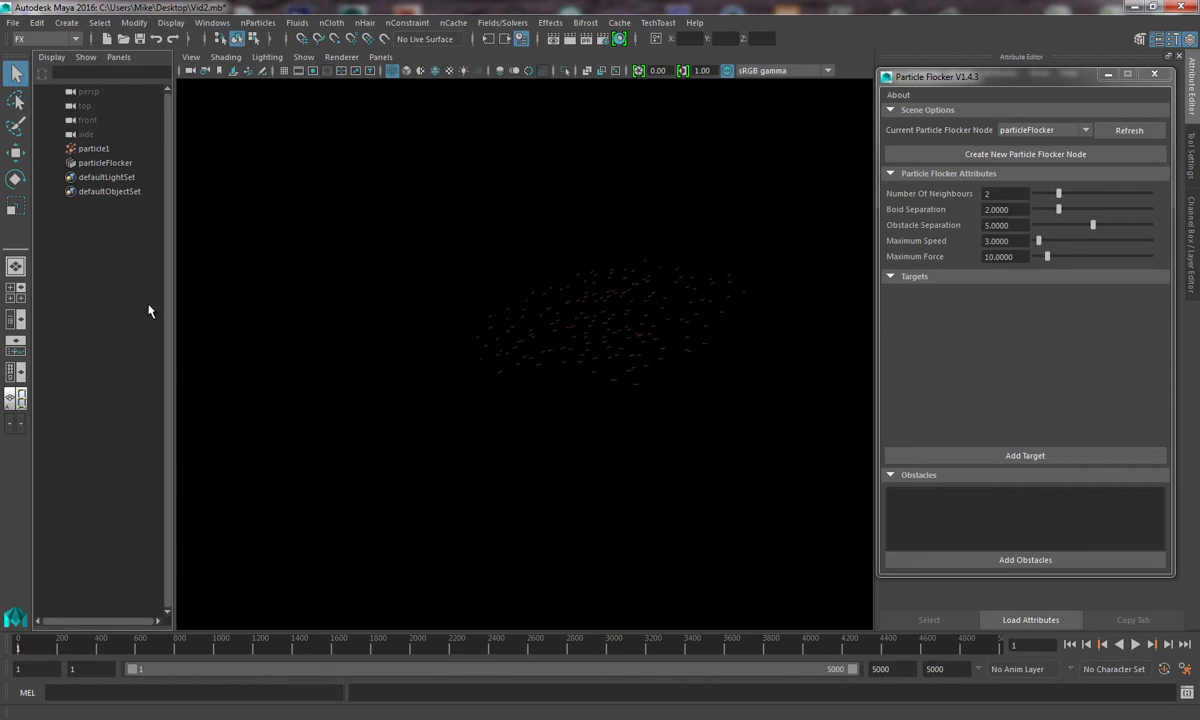
pyautogui.click(980, 462)
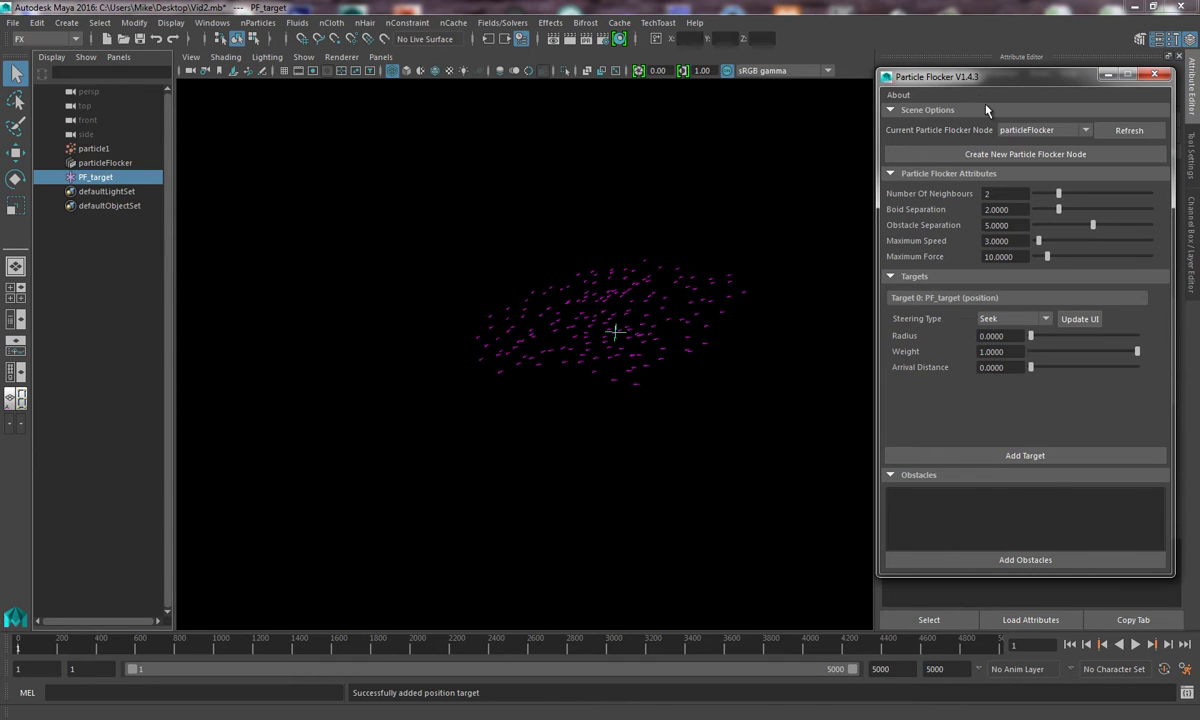
pyautogui.moveTo(972, 85); pyautogui.dragTo(979, 86)
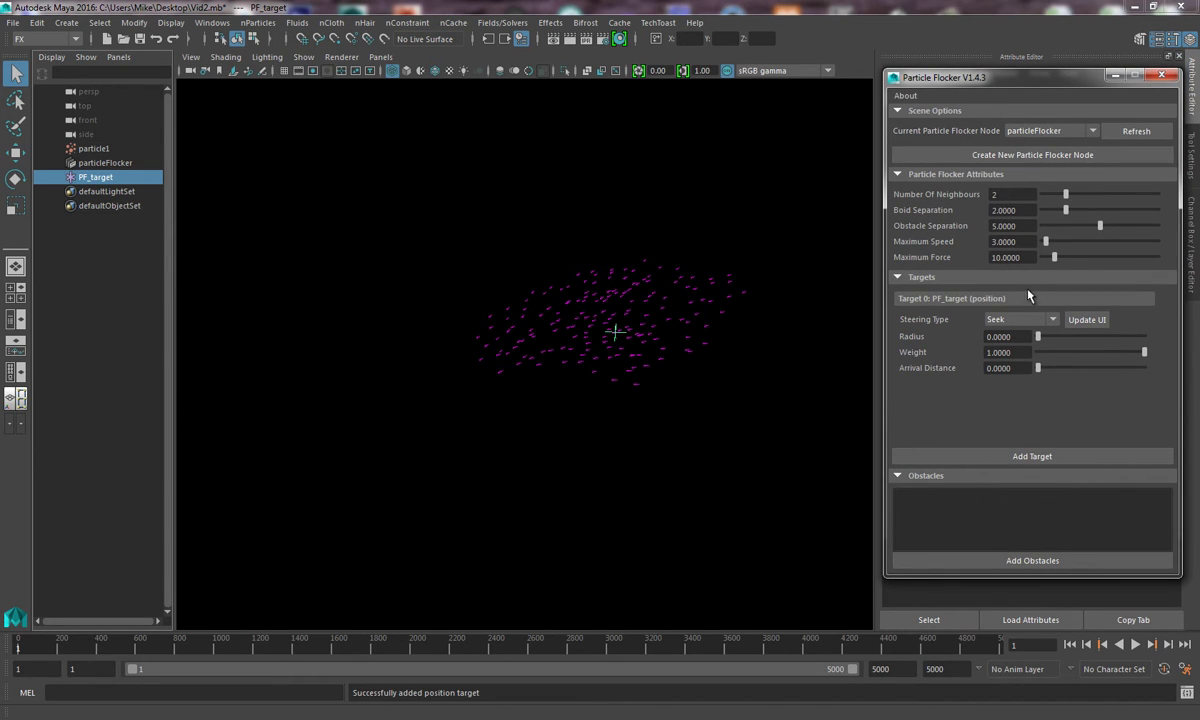
pyautogui.click(1032, 320)
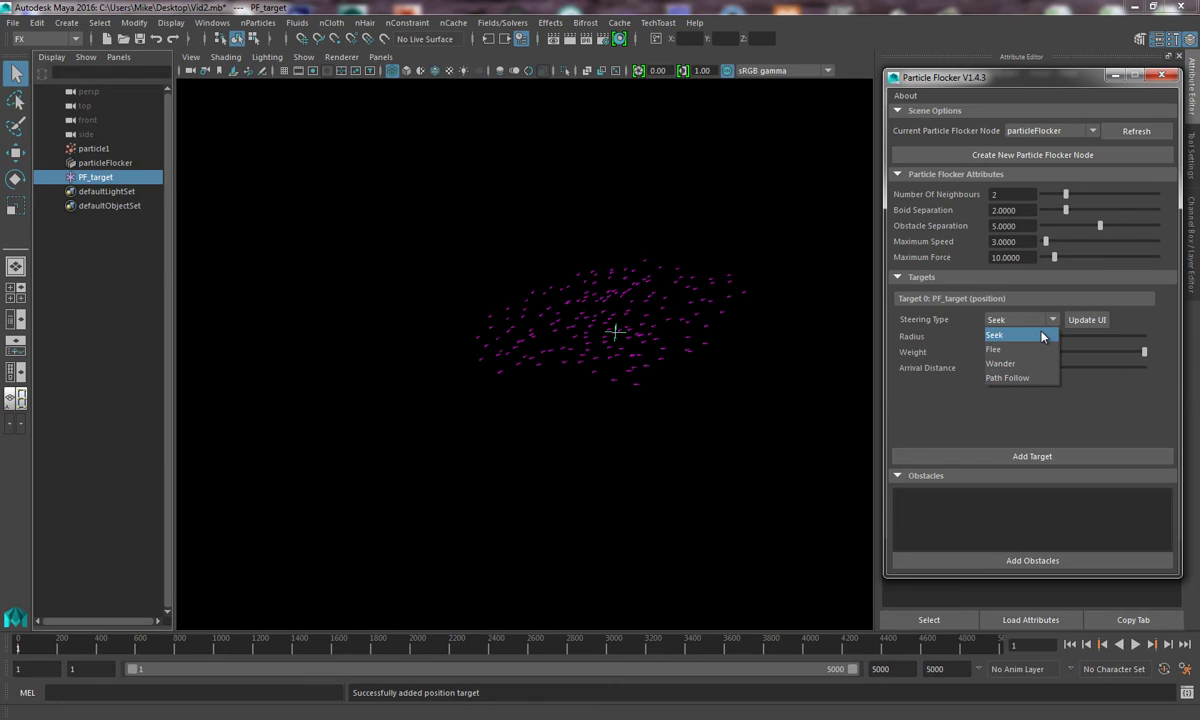
pyautogui.click(1042, 336)
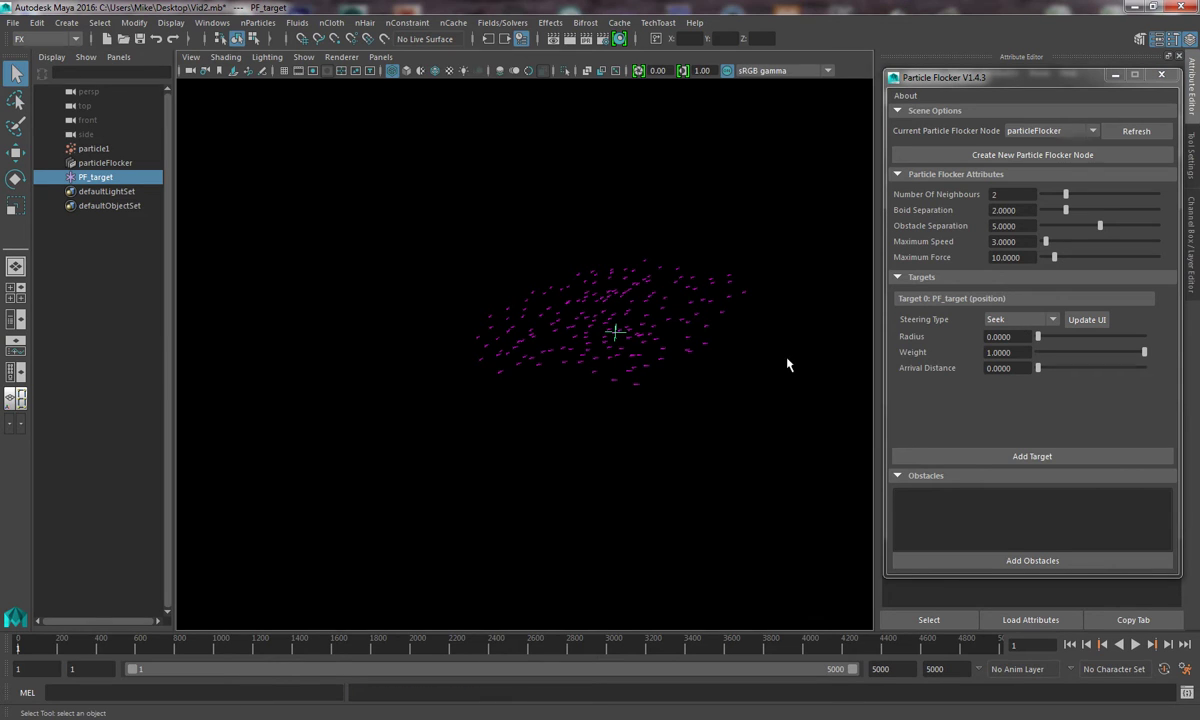
# Move PF_target to the left of the flock and play to watch the particles seek it.
pyautogui.press('w')
pyautogui.moveTo(551, 332); pyautogui.dragTo(291, 335)
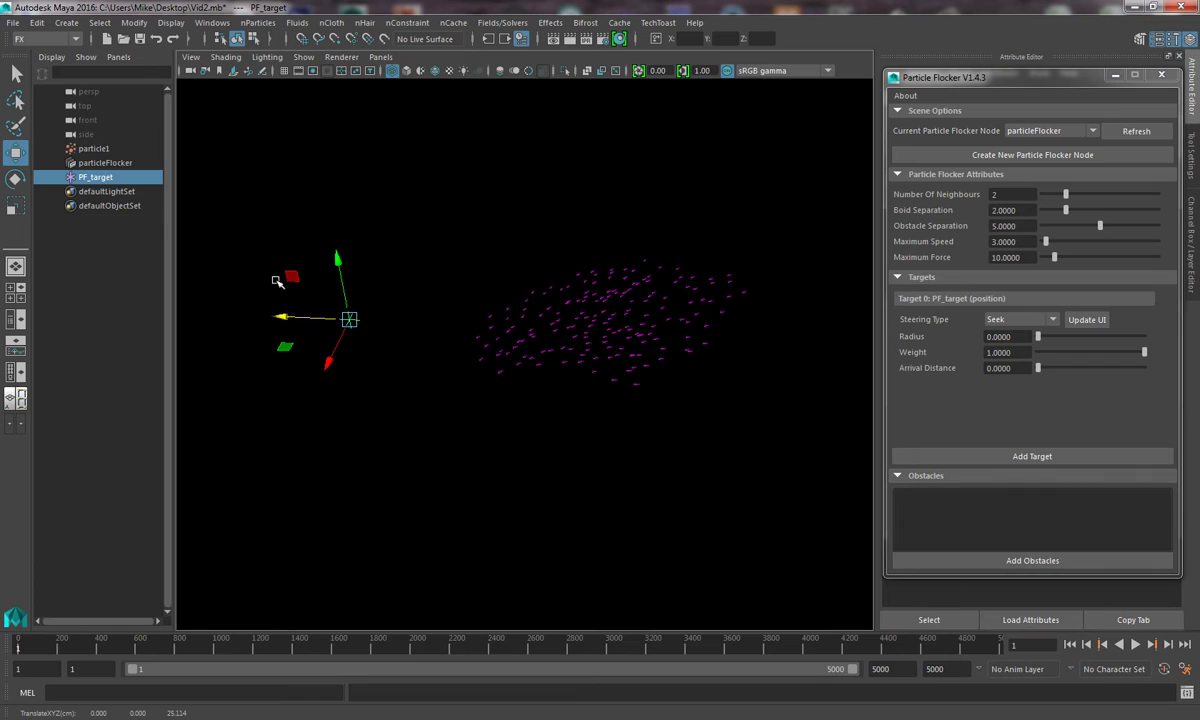
pyautogui.click(96, 148)
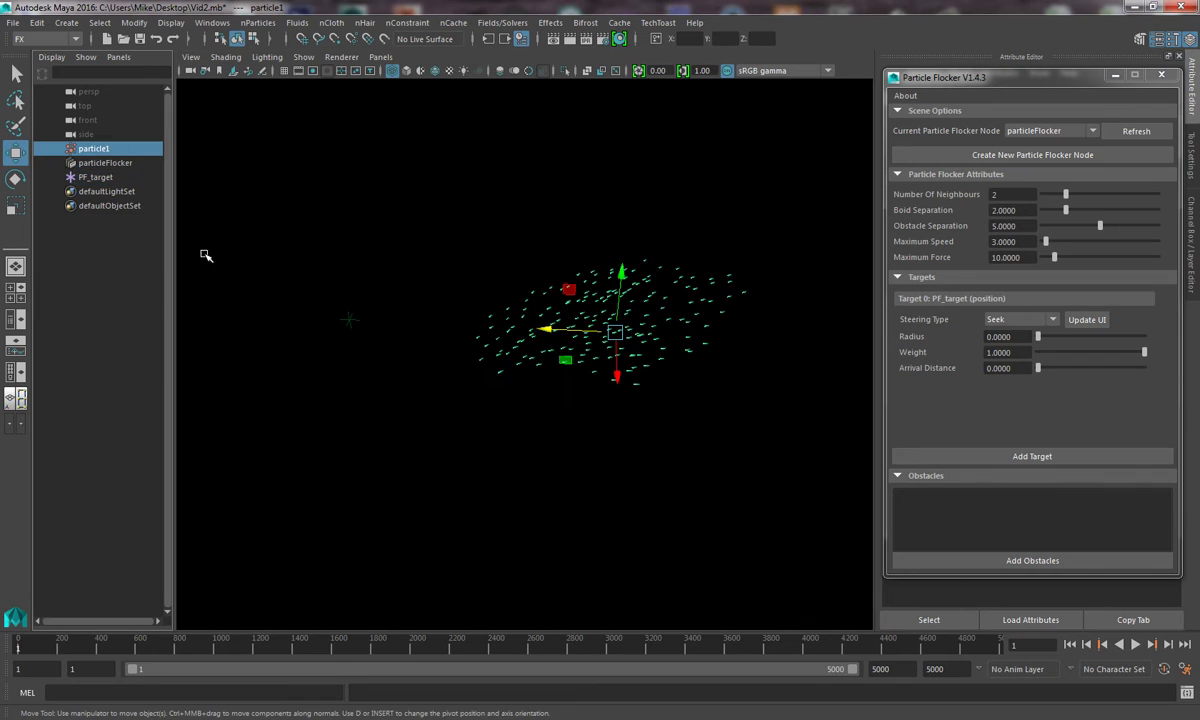
pyautogui.click(1136, 646)
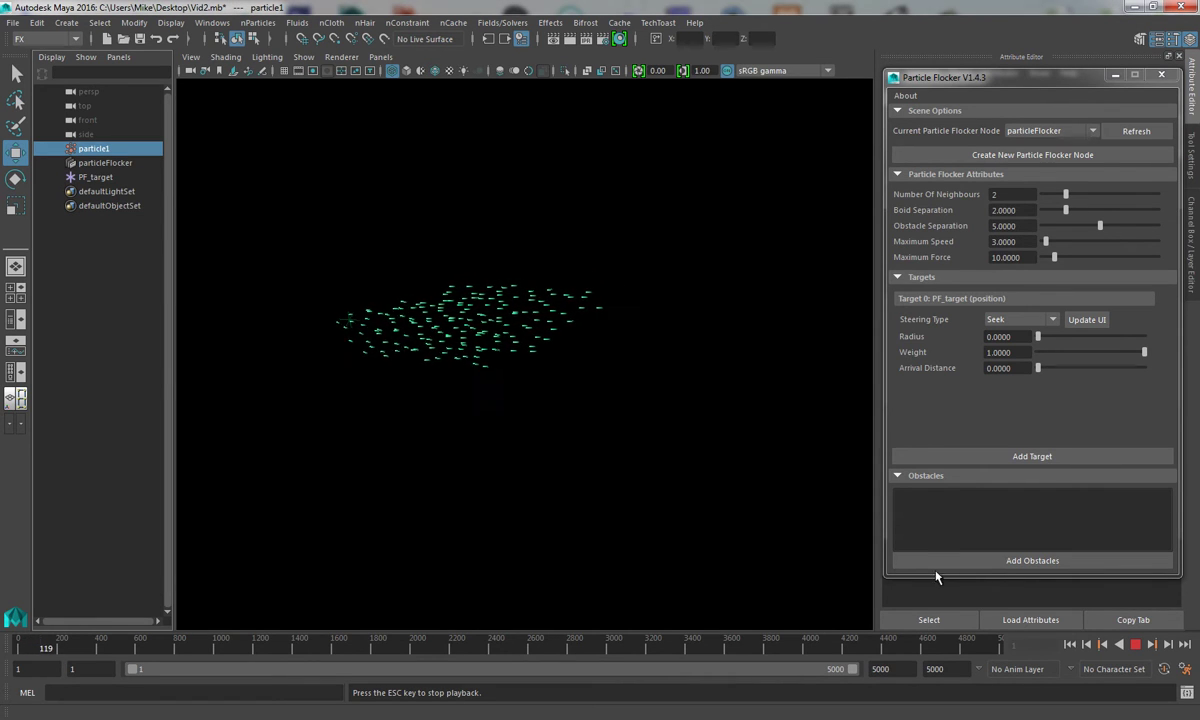
pyautogui.click(1136, 646)
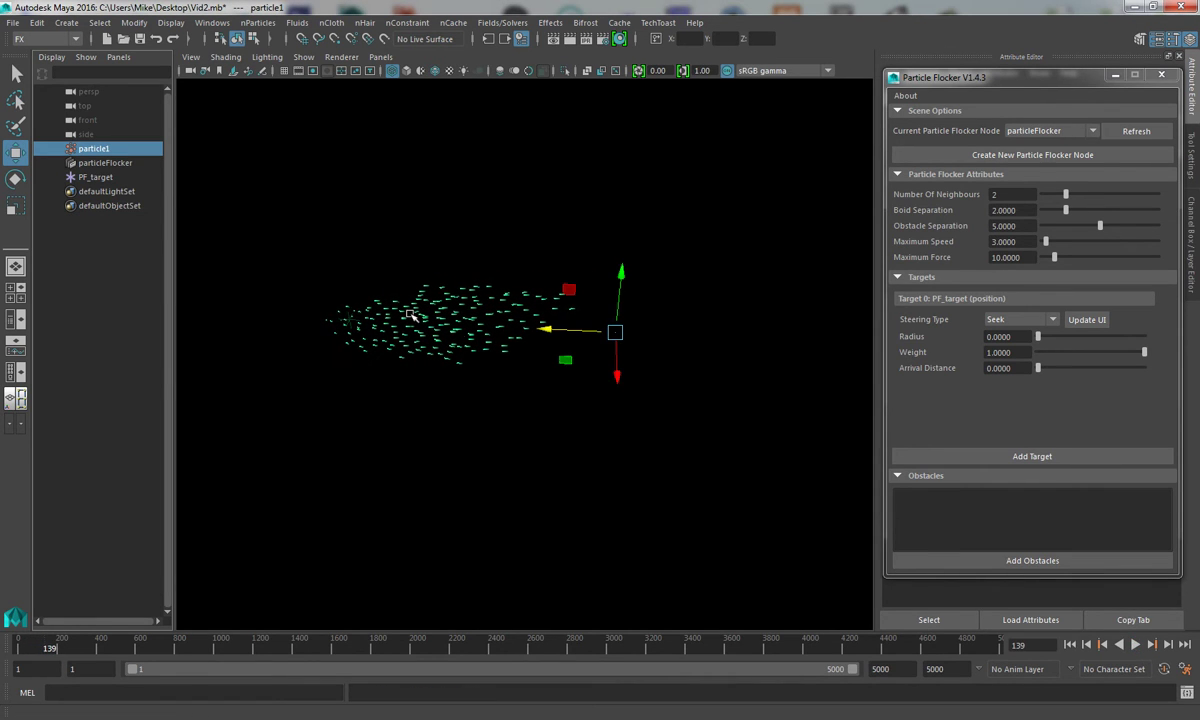
# Move PF_target off to the right and replay particle1 so the flock drifts toward it.
pyautogui.click(86, 177)
pyautogui.moveTo(280, 315); pyautogui.dragTo(704, 390)
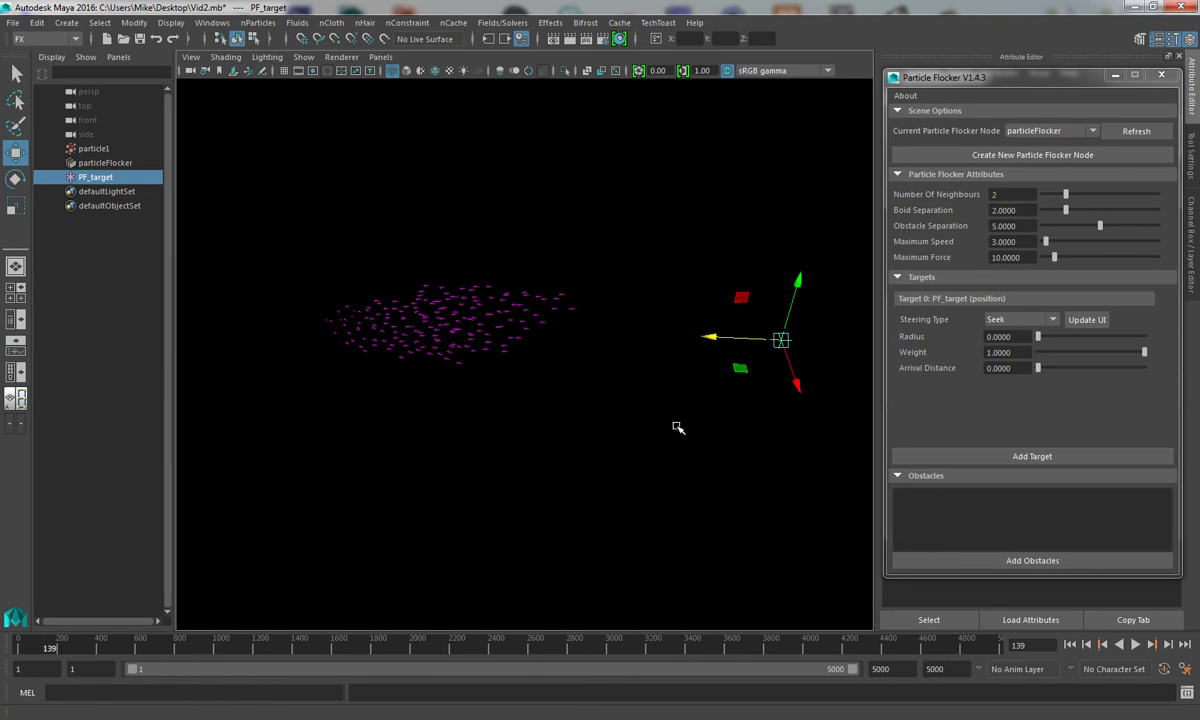
pyautogui.click(477, 321)
pyautogui.click(1137, 647)
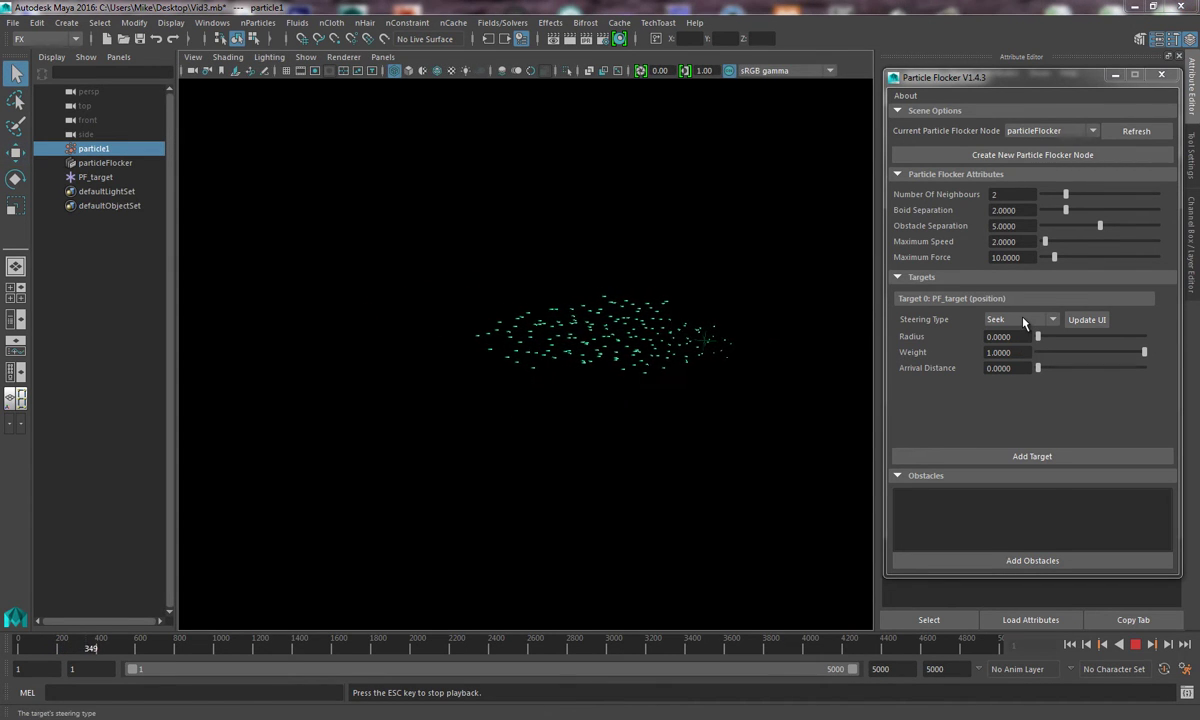
# Switch PF_target's steering from Seek to Flee so the flock scatters outward.
pyautogui.click(1023, 321)
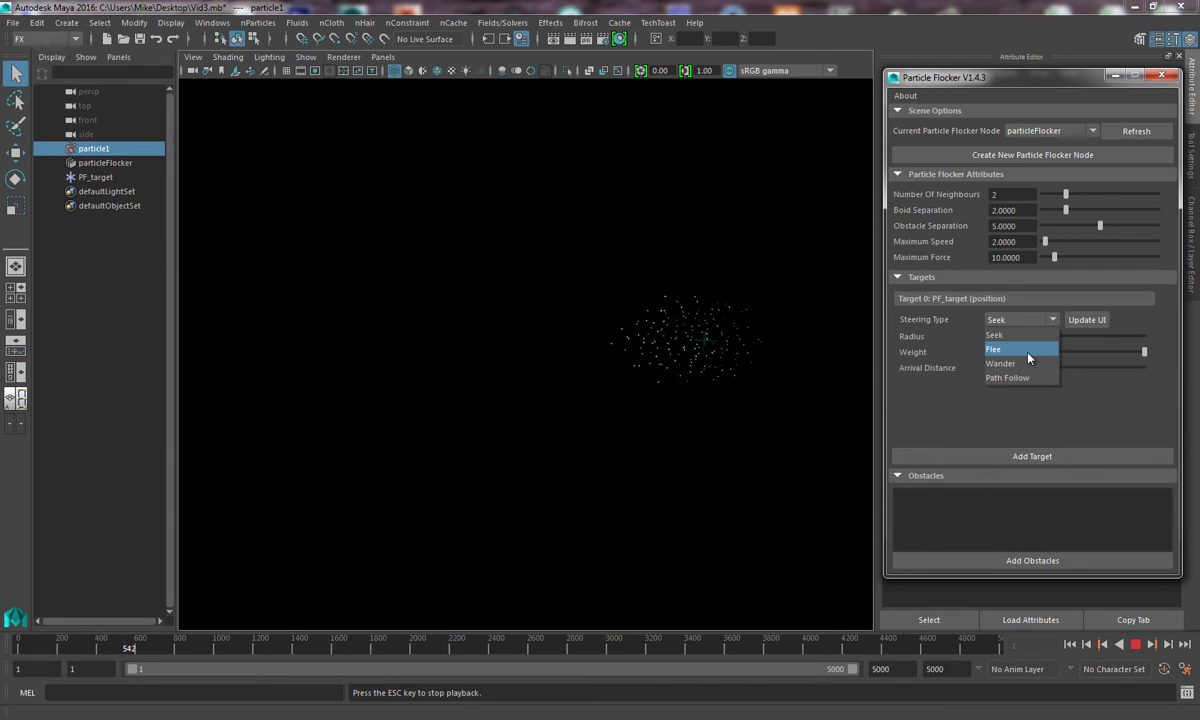
pyautogui.click(1029, 356)
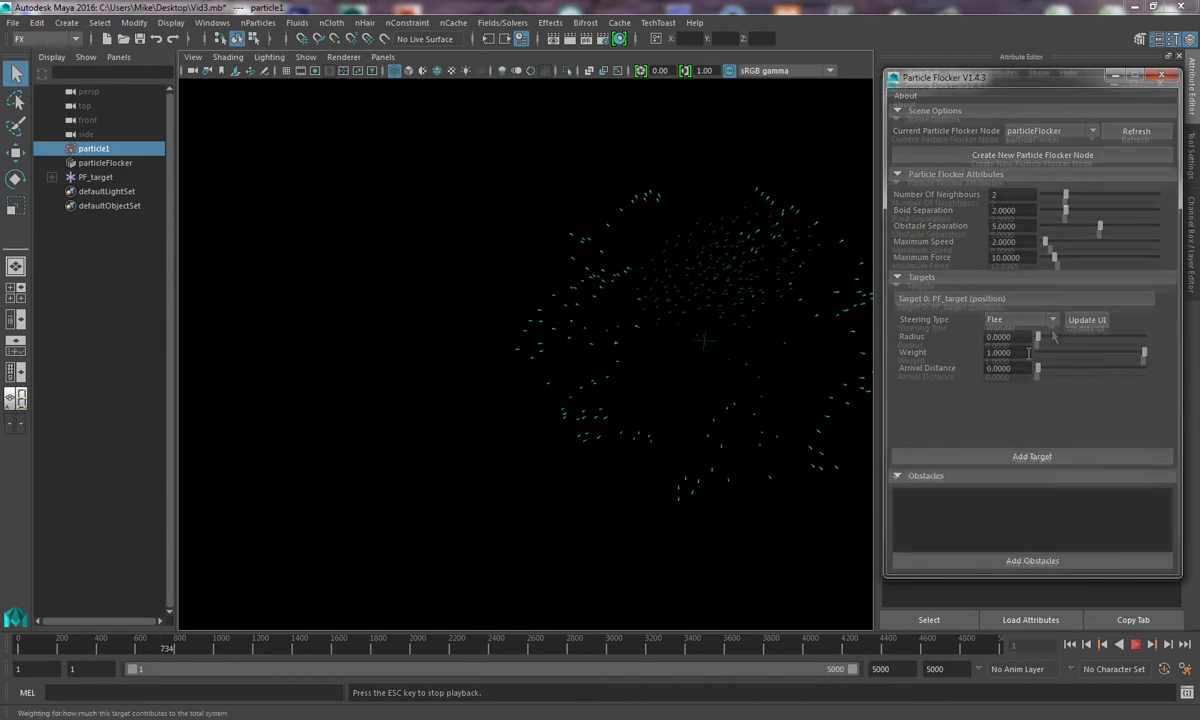
pyautogui.click(1020, 328)
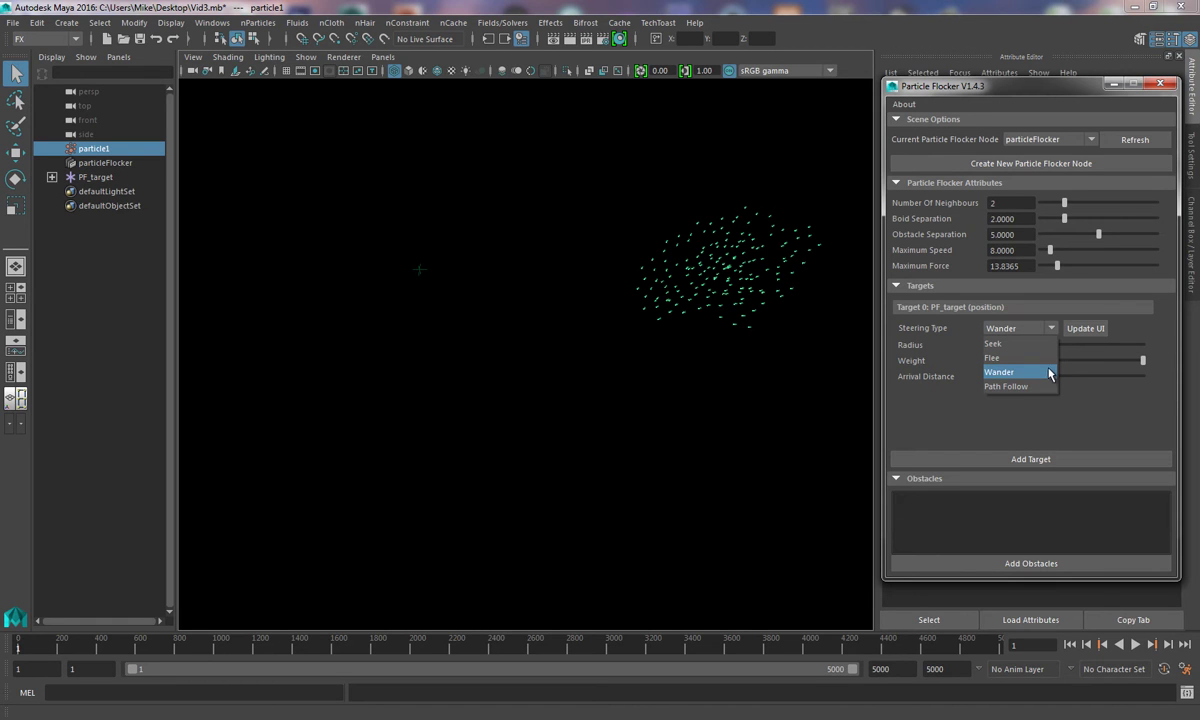
# Play the flock with Wander steering, framing and orbiting the view around the roaming clusters.
pyautogui.click(1049, 373)
pyautogui.click(1135, 645)
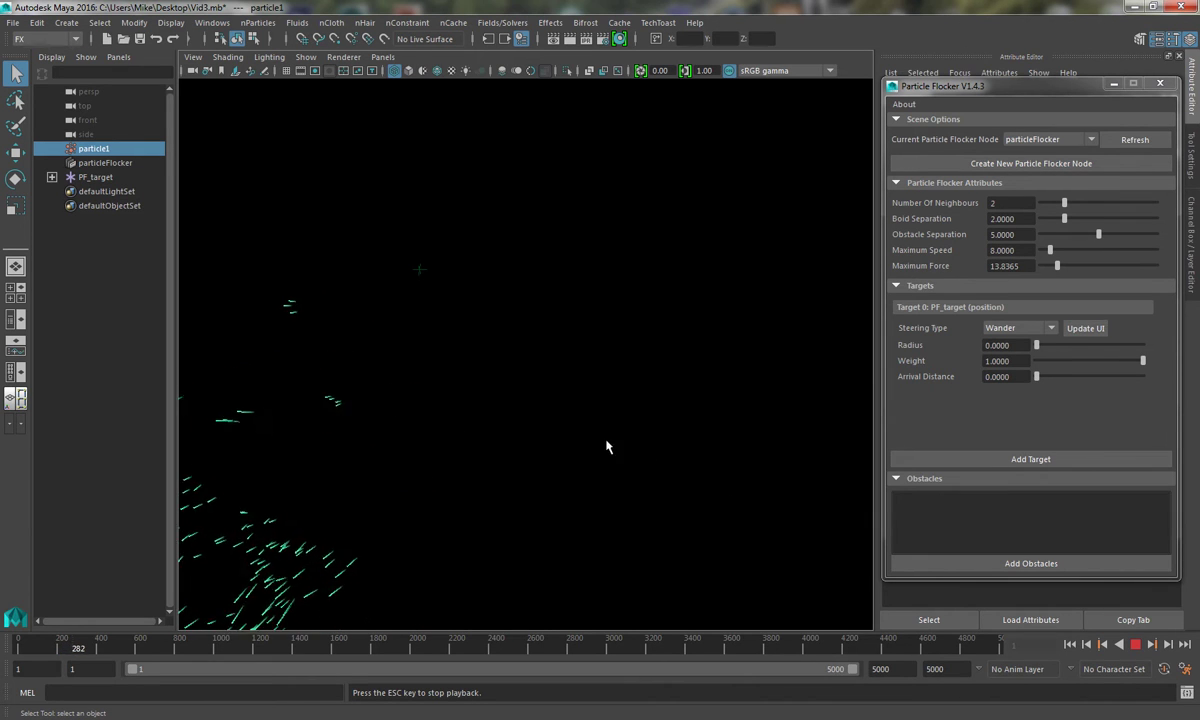
pyautogui.press('f')
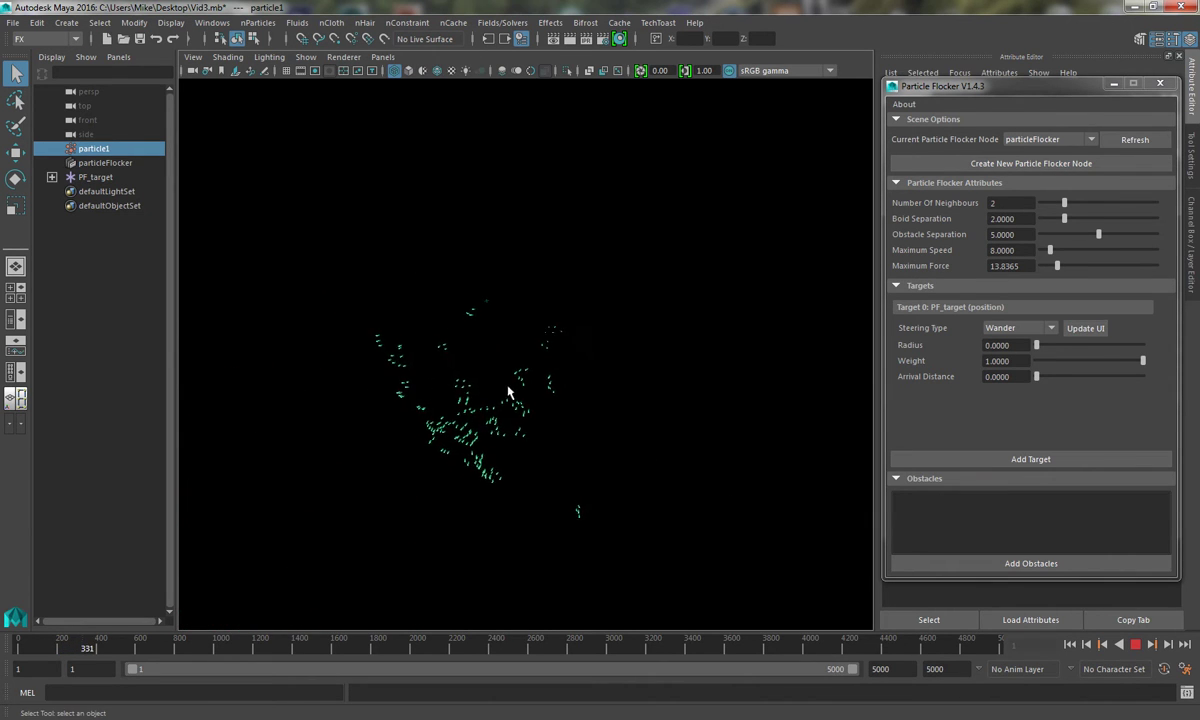
pyautogui.keyDown('alt'); pyautogui.moveTo(507, 393); pyautogui.dragTo(374, 386); pyautogui.keyUp('alt')
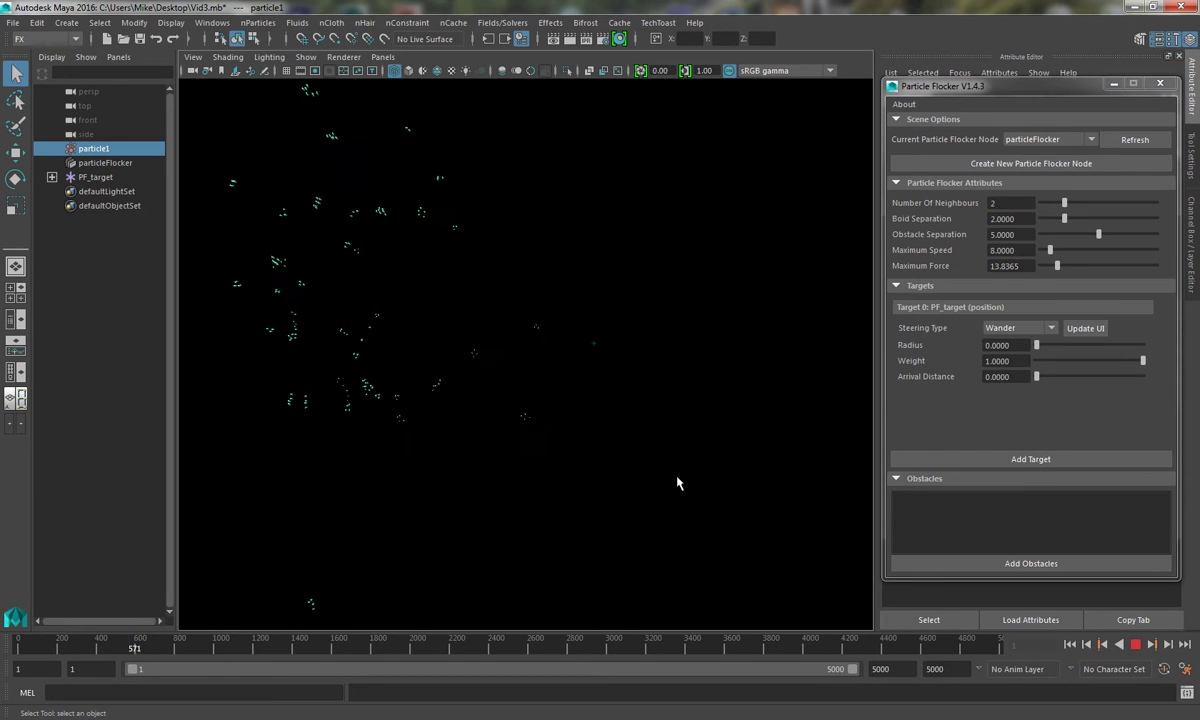
# Rewind to frame 1, raise Number Of Neighbours above 2, and replay the flock.
pyautogui.click(1072, 646)
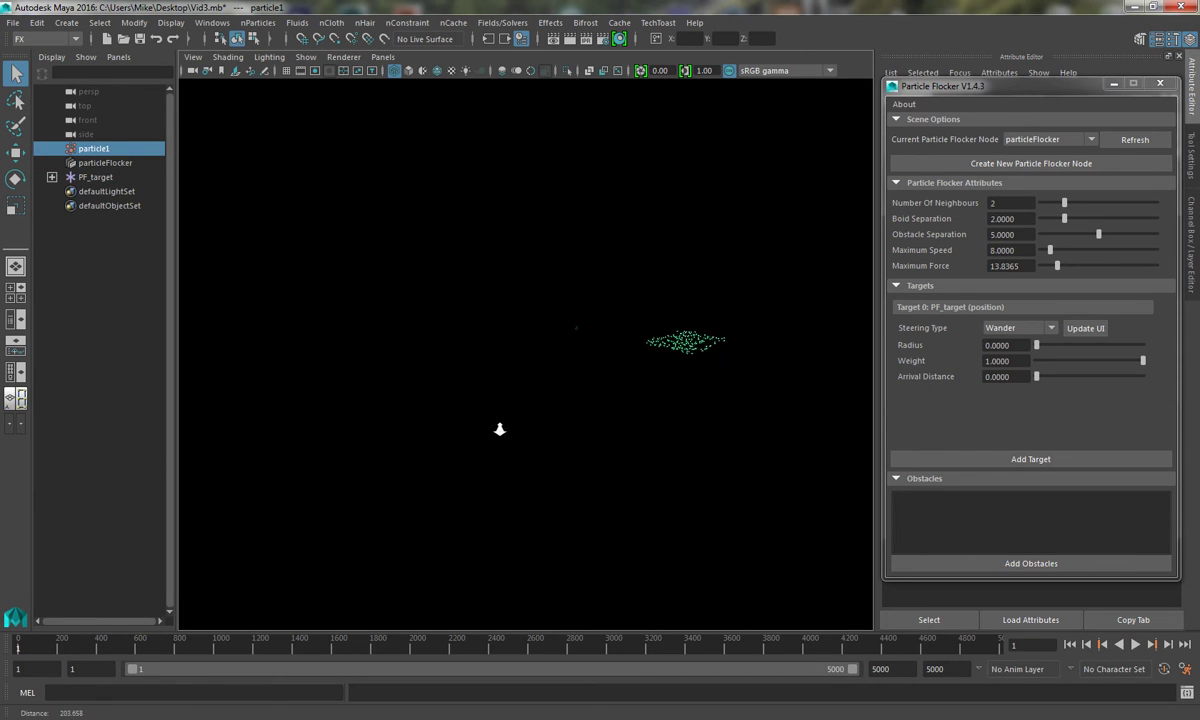
pyautogui.keyDown('alt'); pyautogui.moveTo(546, 469); pyautogui.dragTo(458, 485); pyautogui.keyUp('alt')
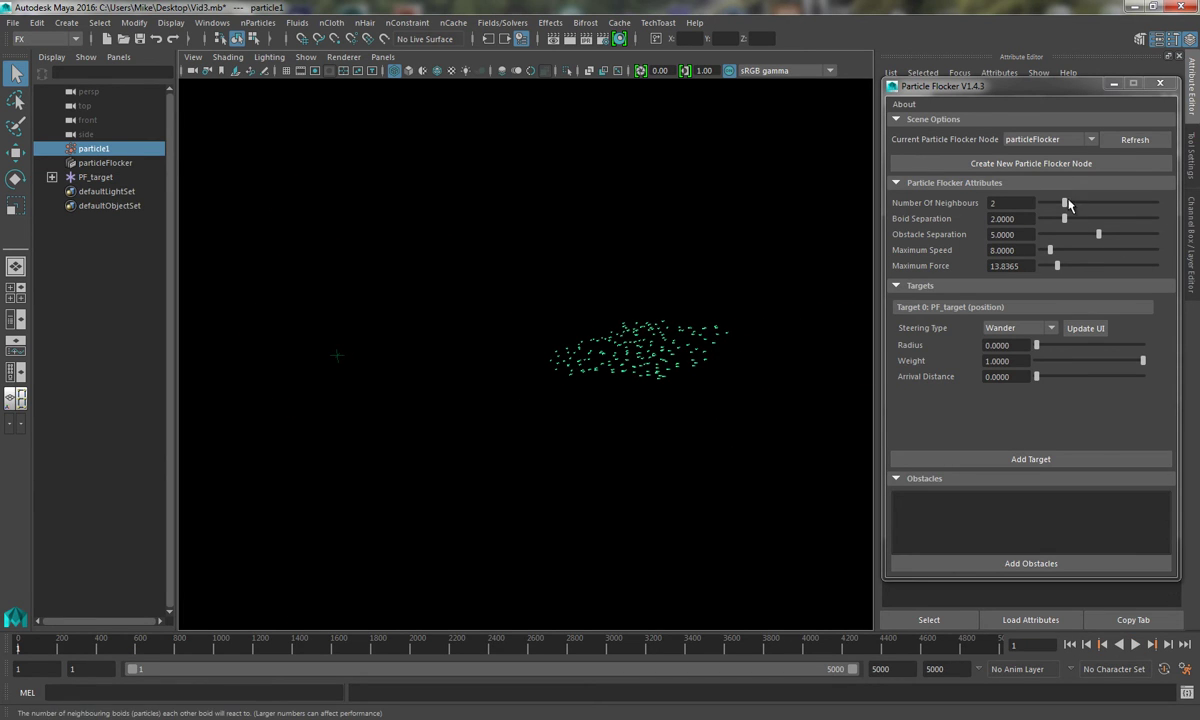
pyautogui.moveTo(1064, 203); pyautogui.dragTo(1110, 207)
pyautogui.click(1146, 646)
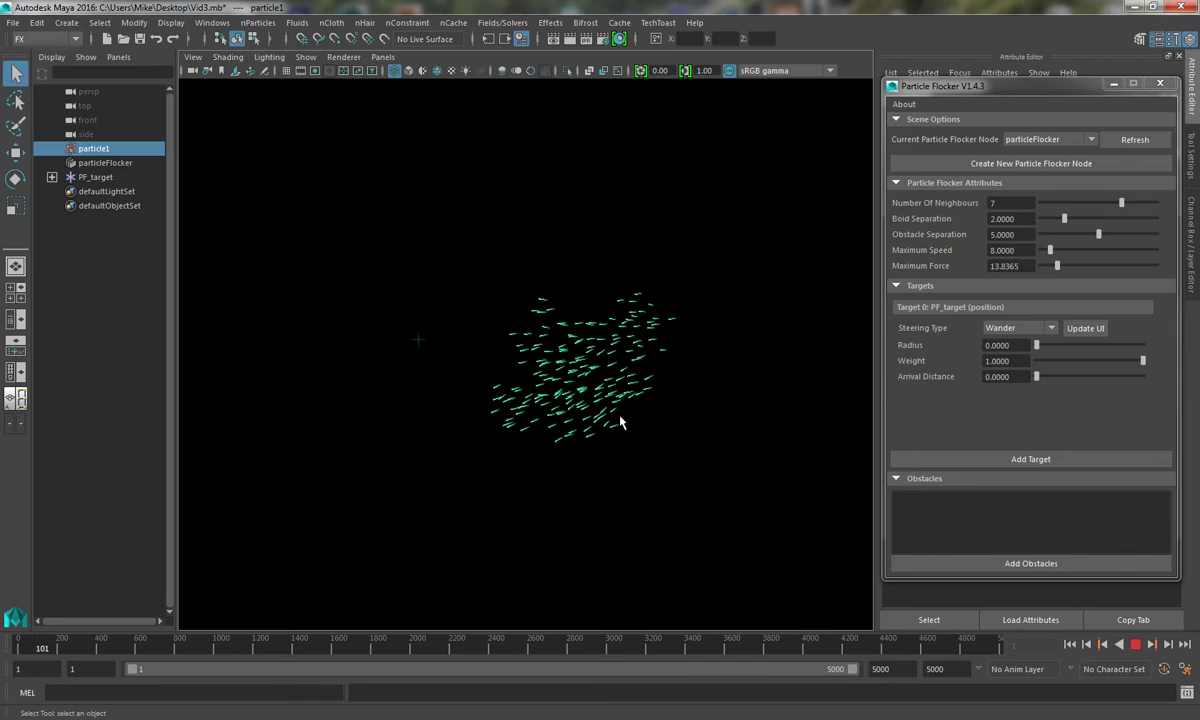
pyautogui.keyDown('alt'); pyautogui.moveTo(656, 415); pyautogui.dragTo(536, 428); pyautogui.keyUp('alt')
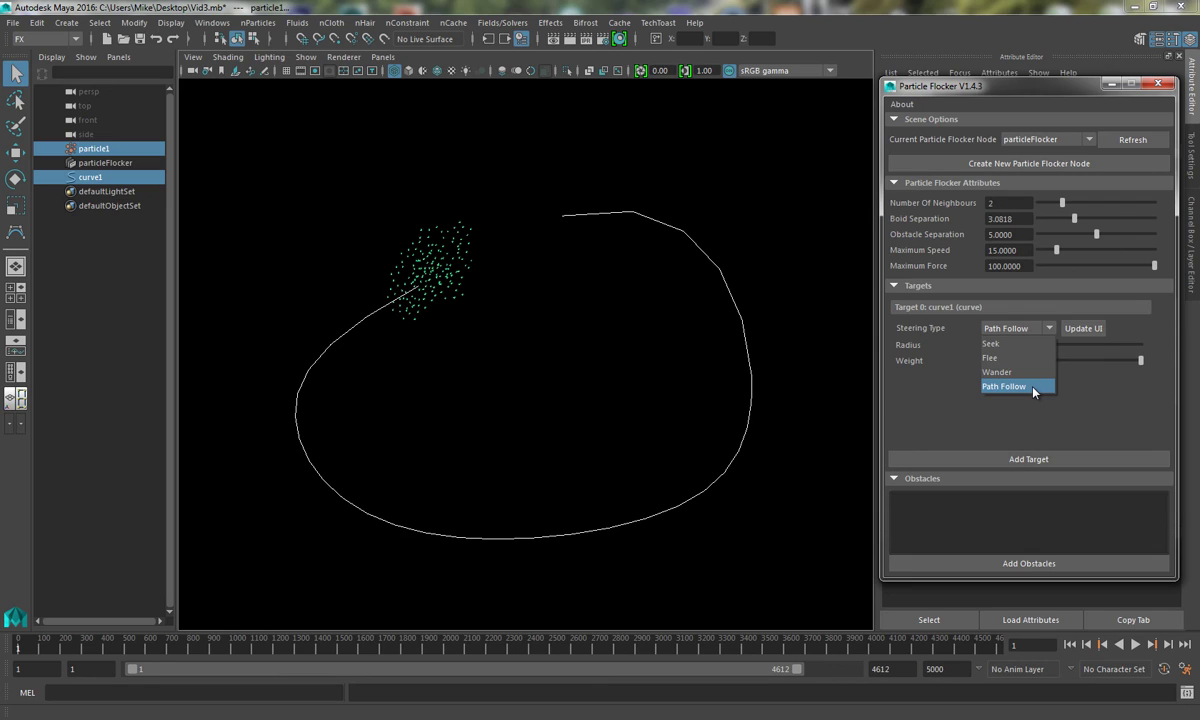
# Keep Path Follow steering on curve1 and play the flock along the curve.
pyautogui.click(615, 5)
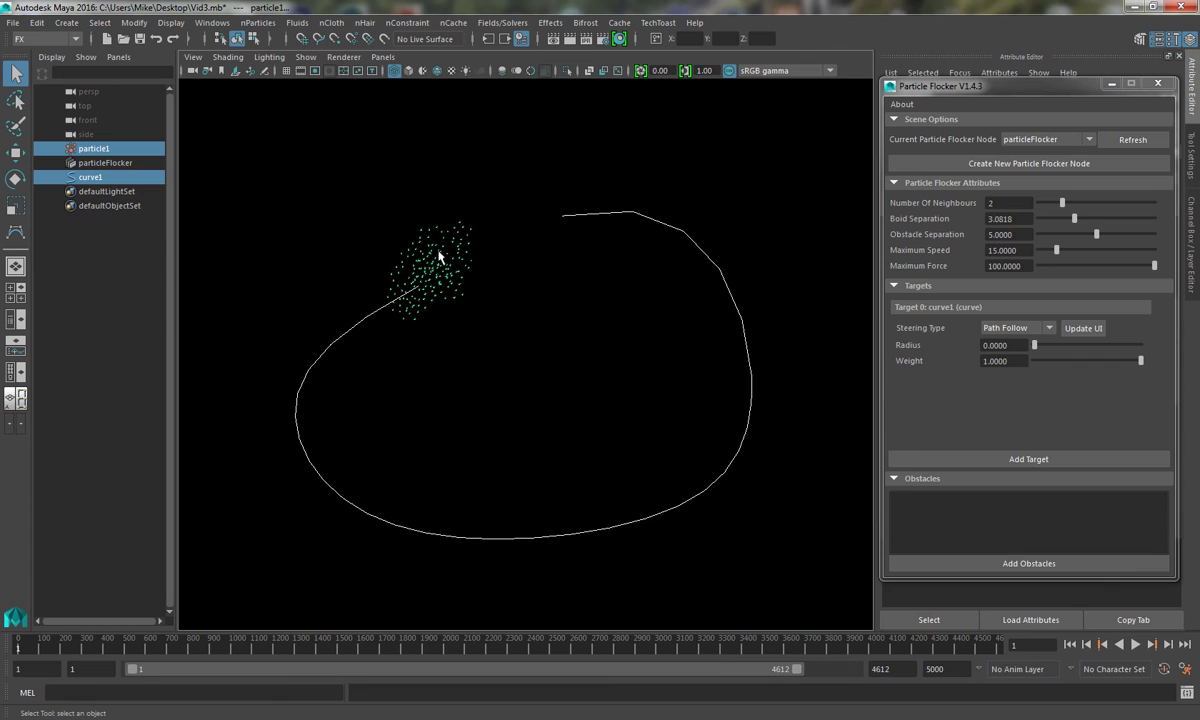
pyautogui.click(1137, 648)
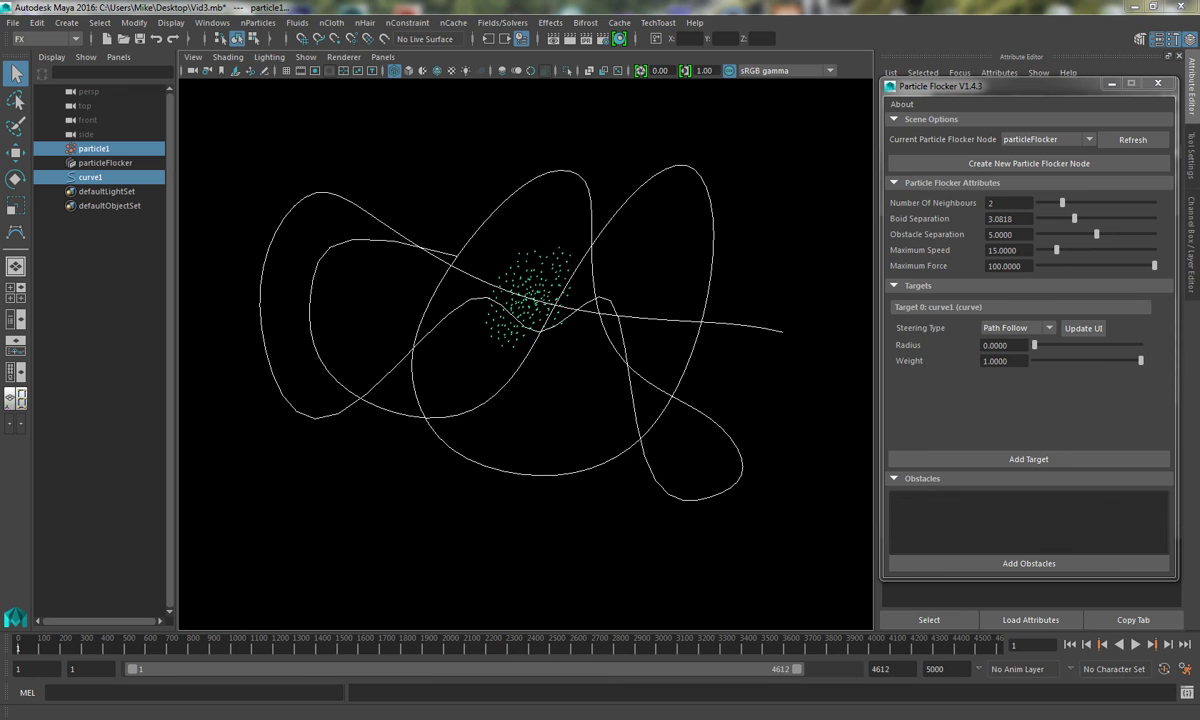
# Play the simulation so the particles trail along the tangled looping curve1.
pyautogui.click(1136, 645)
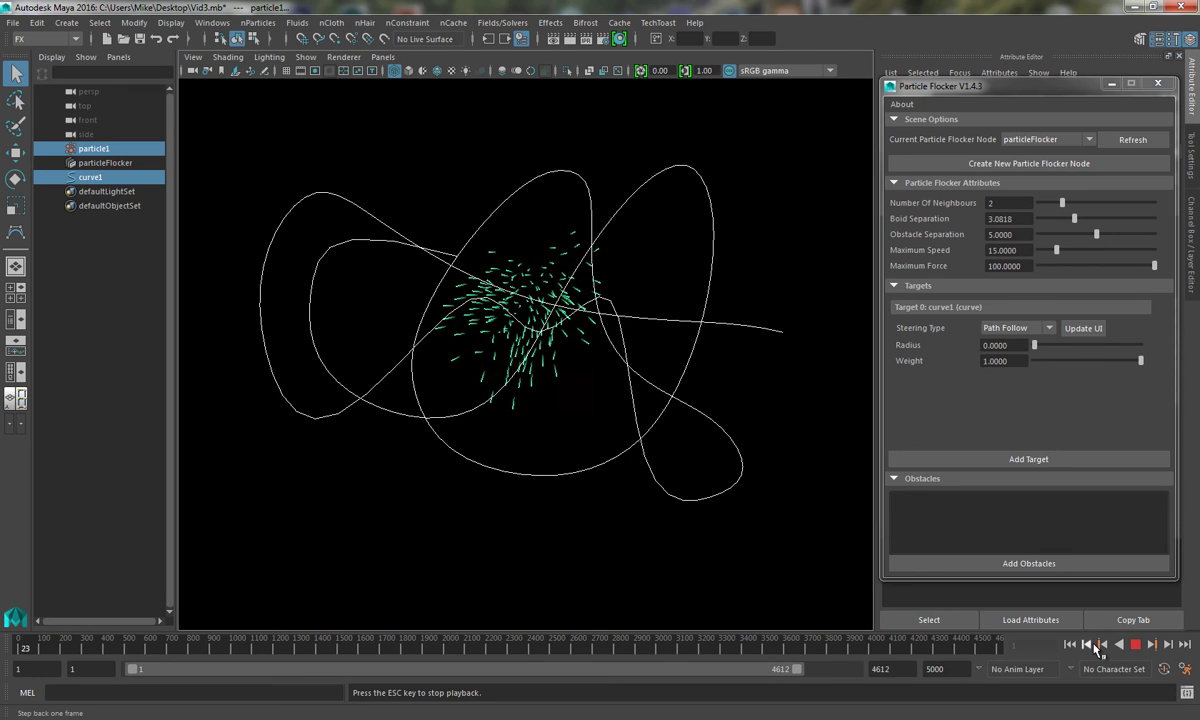